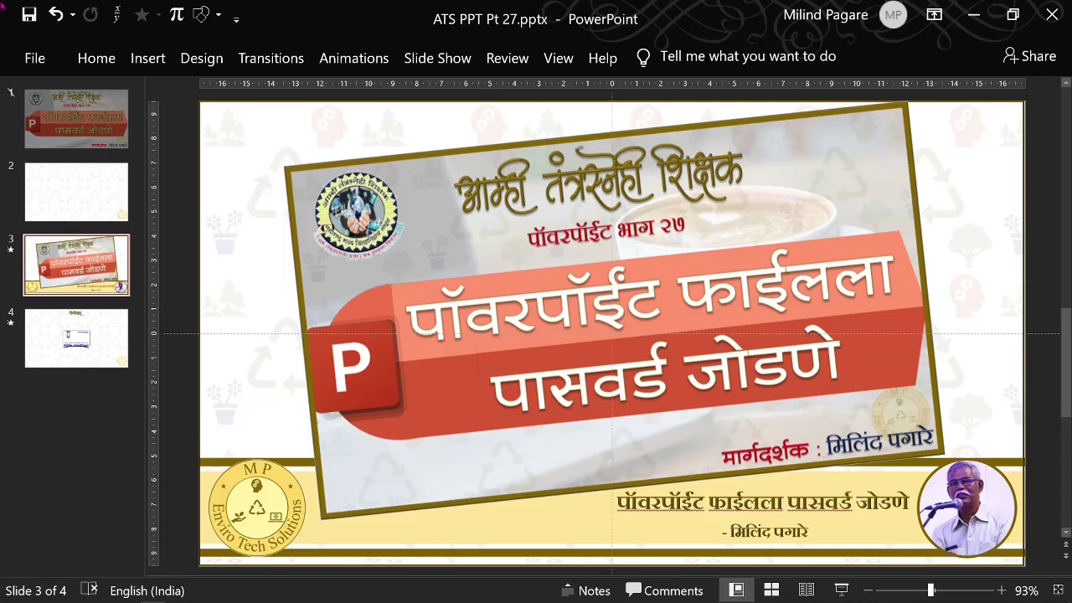
Save a copy as ATS PPT Pt 27 protected.pptx in PPT Karyashala and open General Options.
left_click(36, 59)
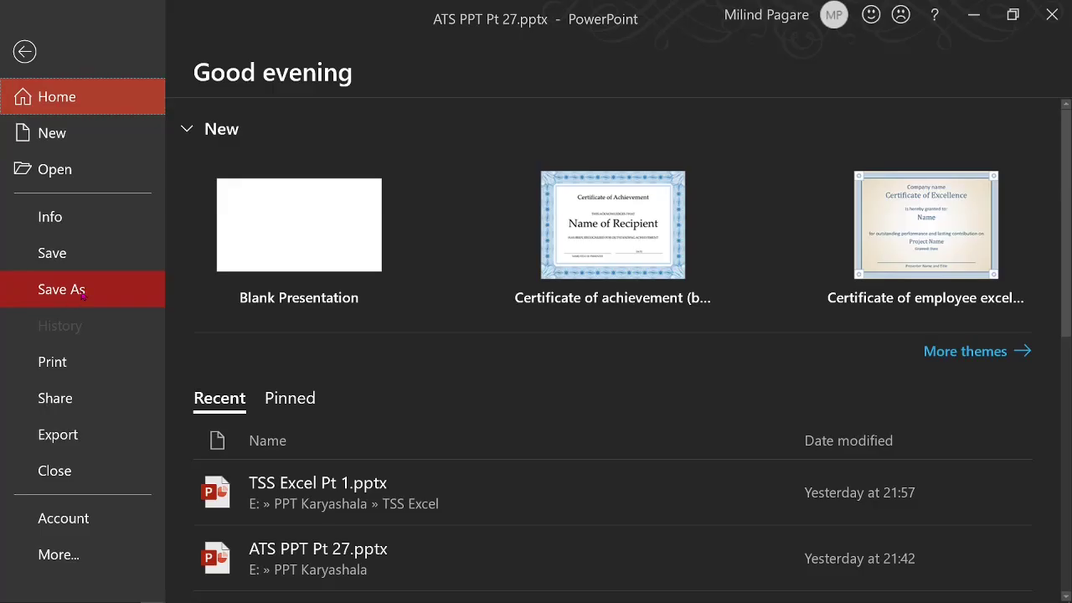
left_click(83, 291)
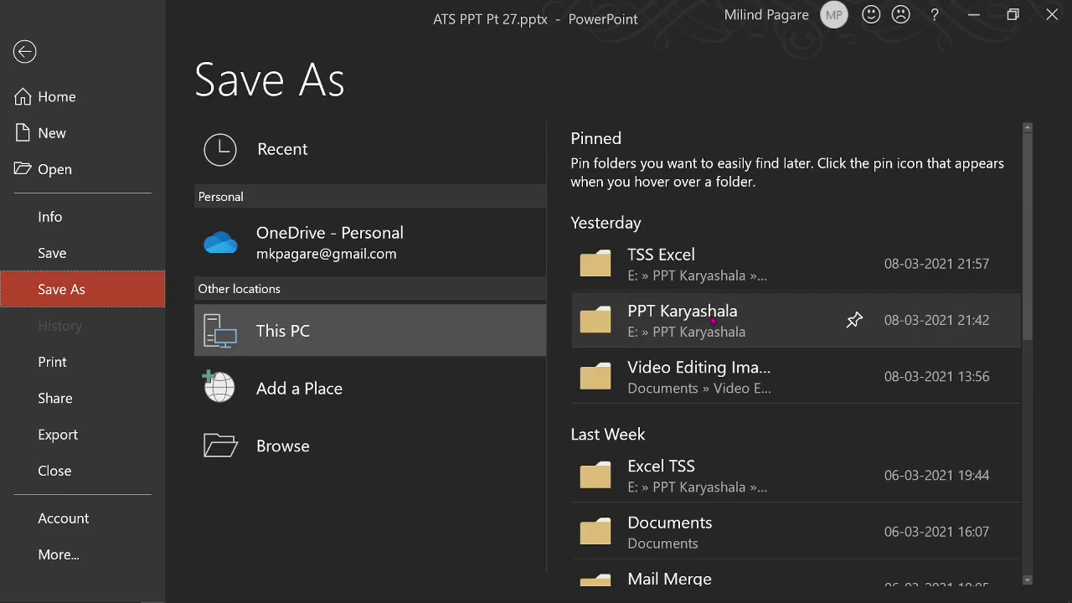
left_click(699, 326)
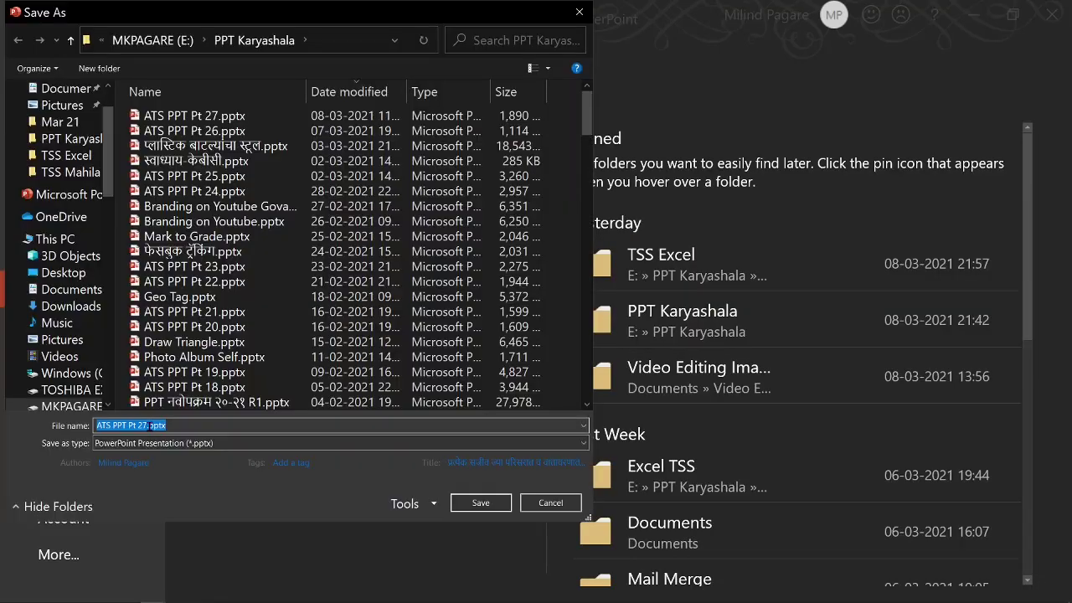
left_click(147, 426)
type("protected")
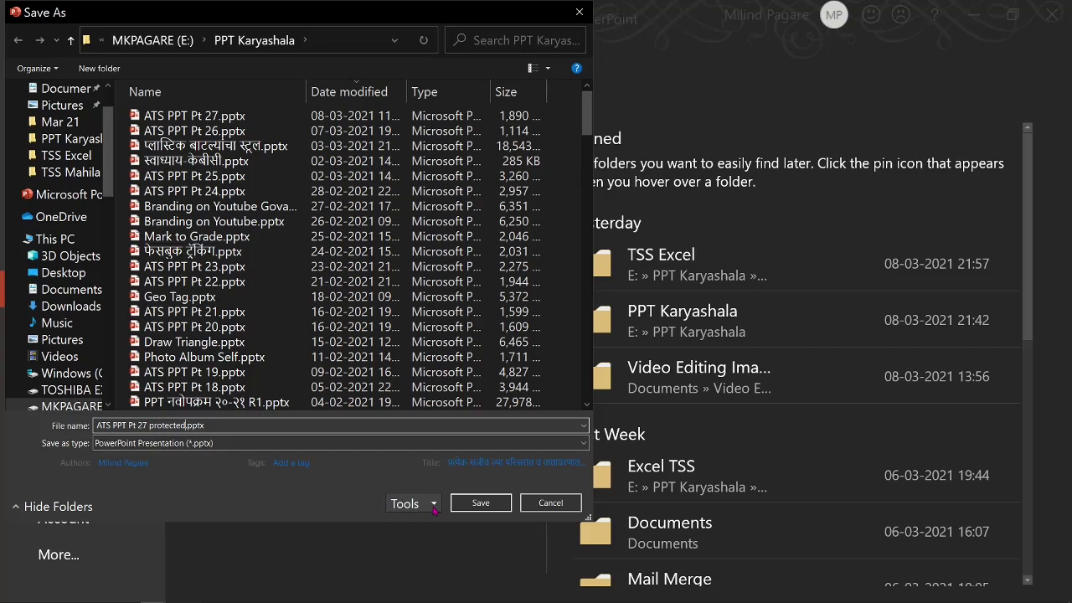
left_click(435, 508)
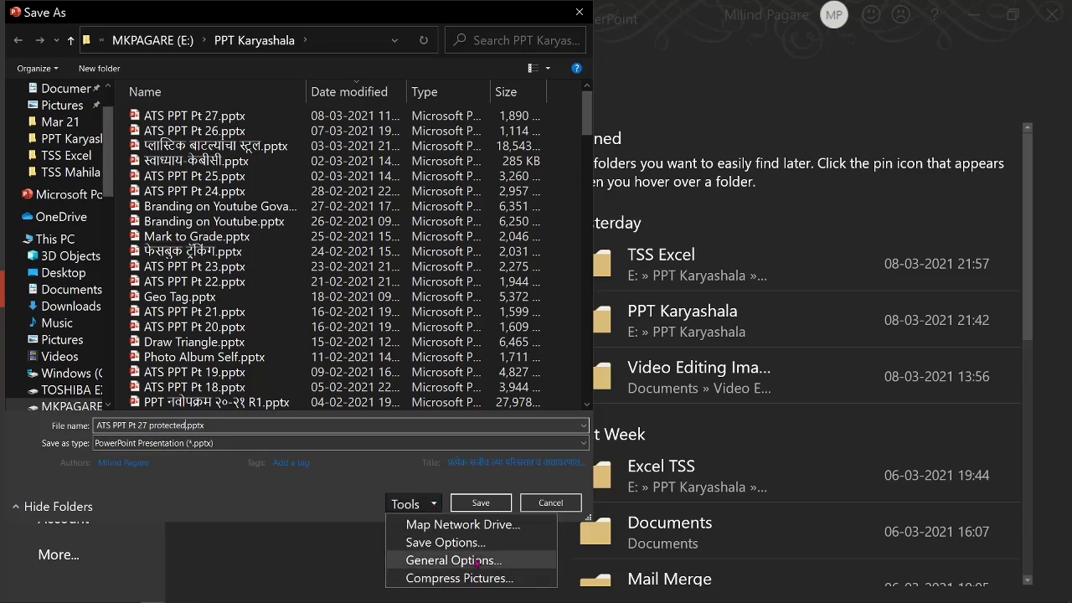
left_click(476, 563)
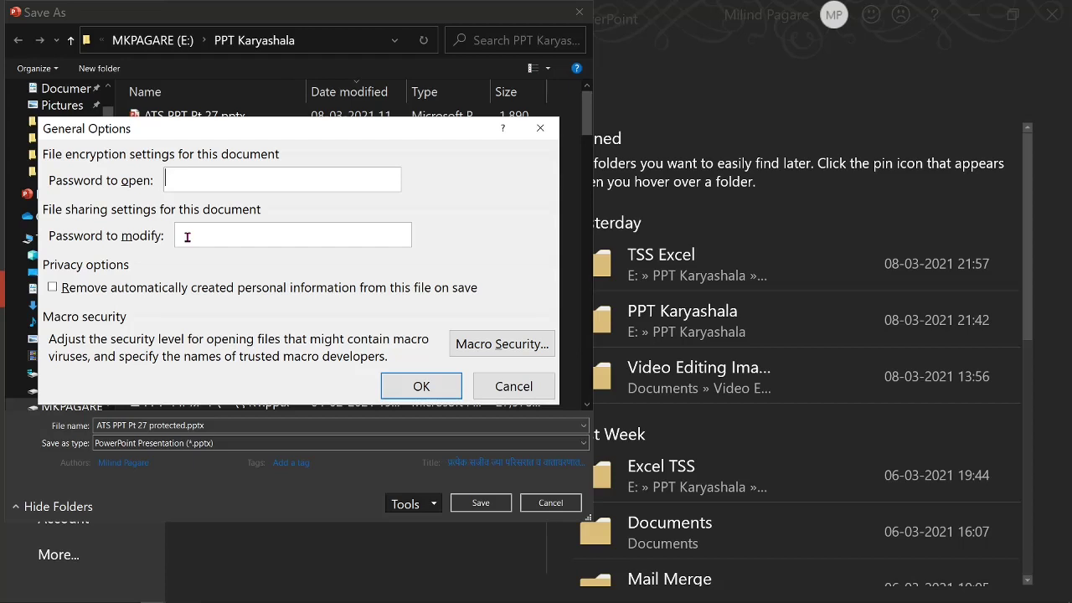
Set and confirm a password to modify, then save ATS PPT Pt 27 protected.pptx.
left_click(188, 237)
type("****")
left_click(417, 390)
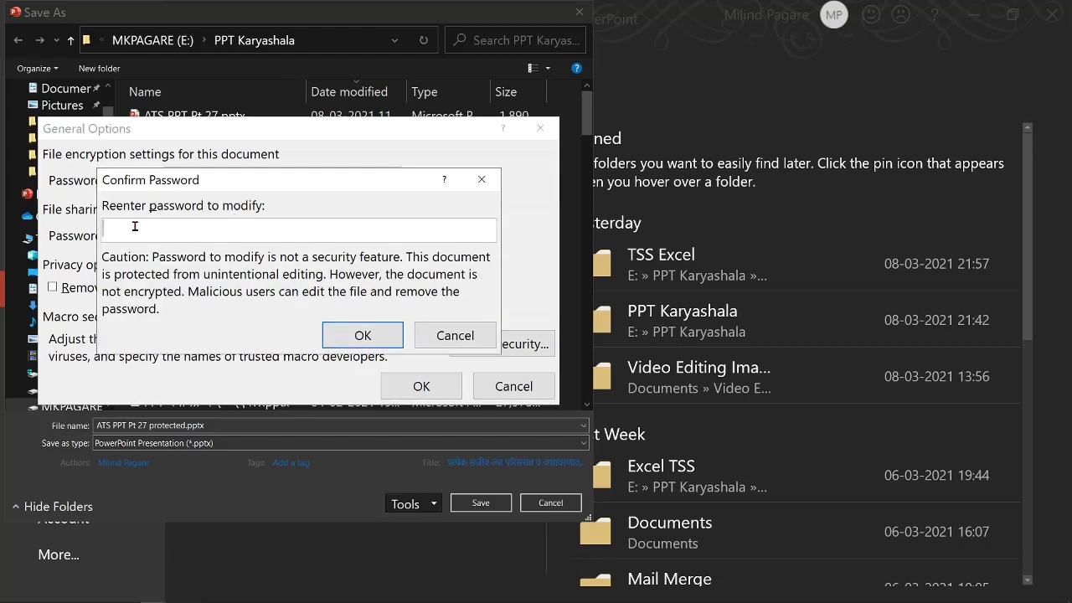
left_click(335, 335)
left_click(421, 386)
left_click(491, 508)
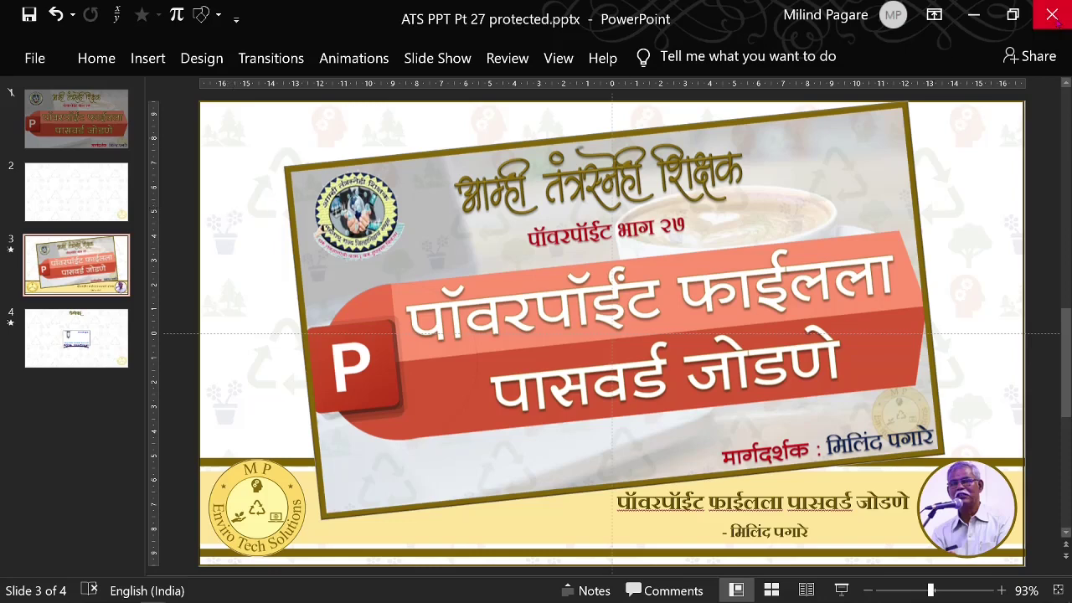
Close PowerPoint and open ATS PPT Pt 27 protected.pptx from PPT Karyashala as read-only.
left_click(1058, 23)
left_click(149, 588)
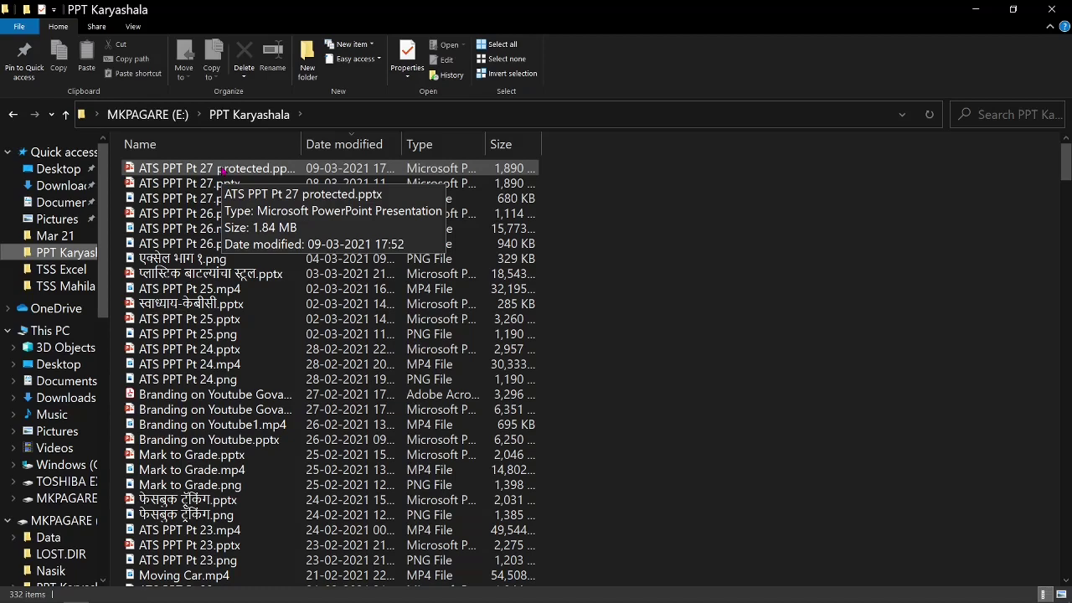
double_click(224, 171)
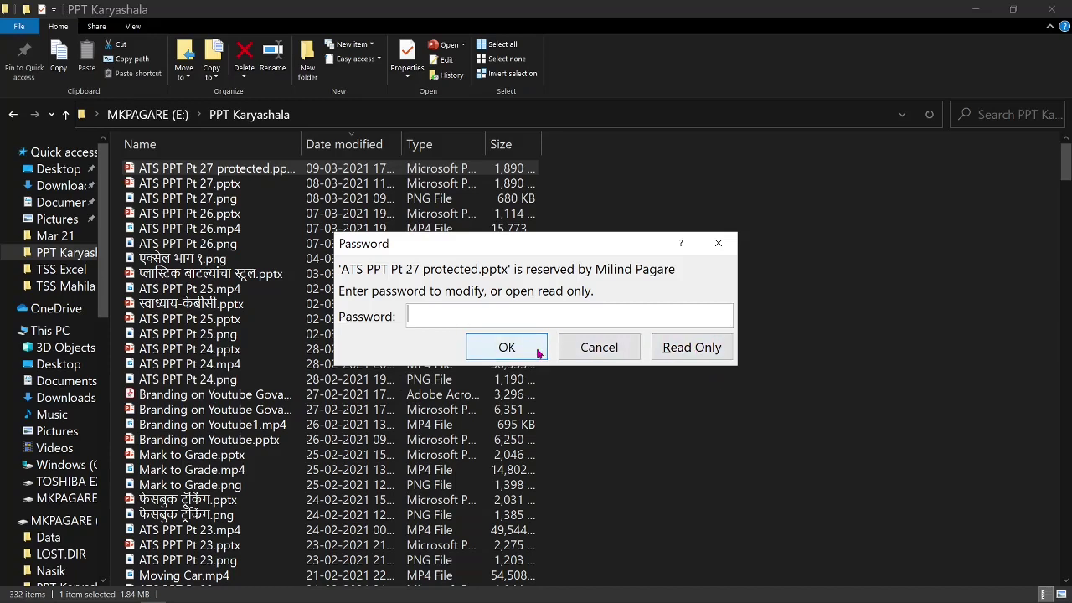
left_click(695, 348)
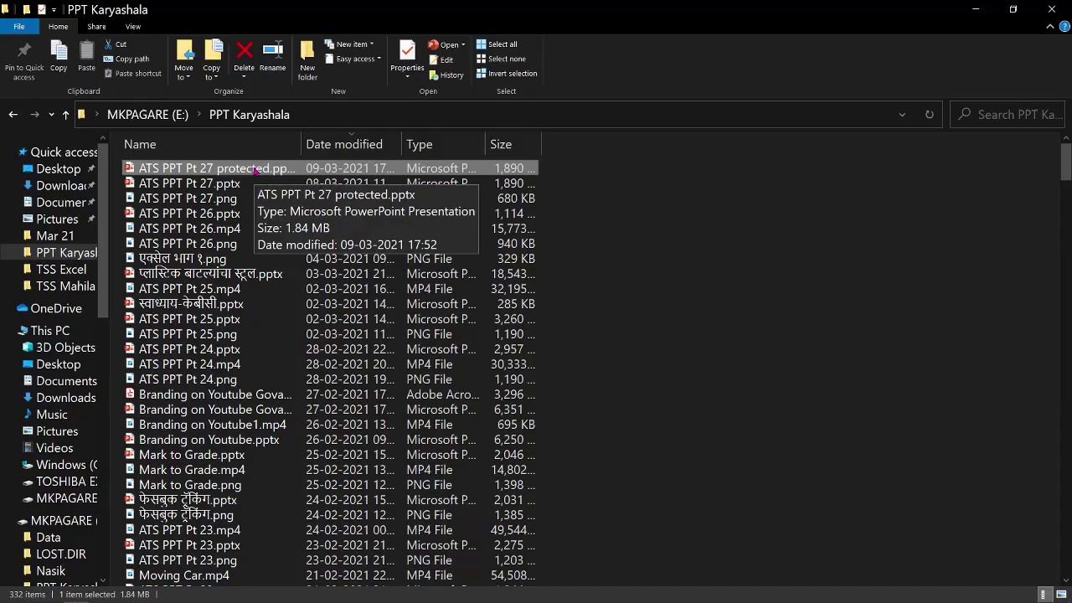
Reopen ATS PPT Pt 27 protected.pptx with its modify password and click into the title and subtitle.
double_click(256, 170)
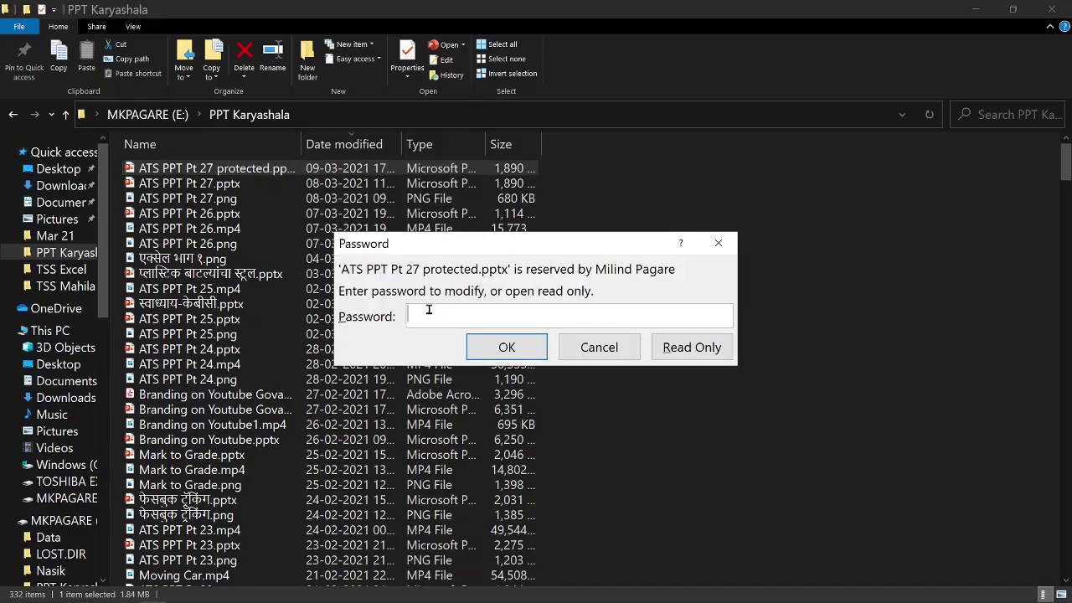
type("****")
left_click(507, 347)
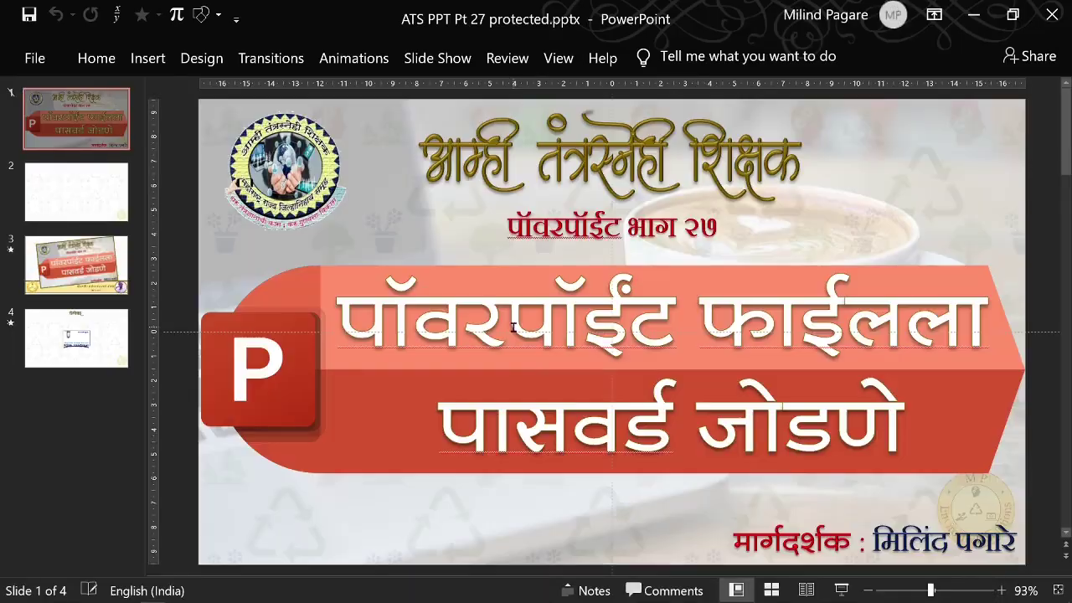
left_click(511, 329)
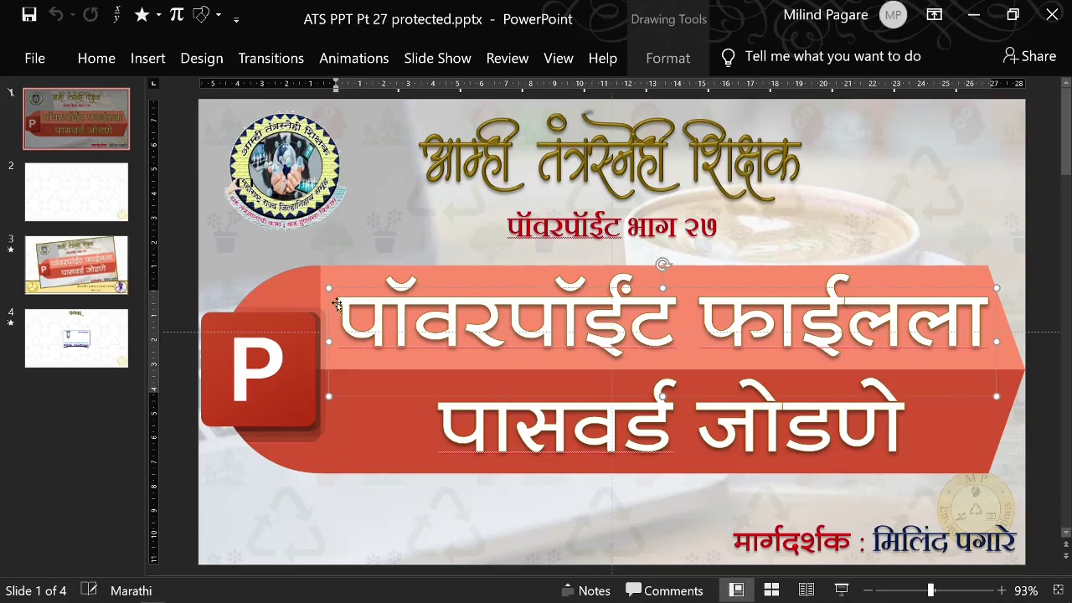
left_click(512, 228)
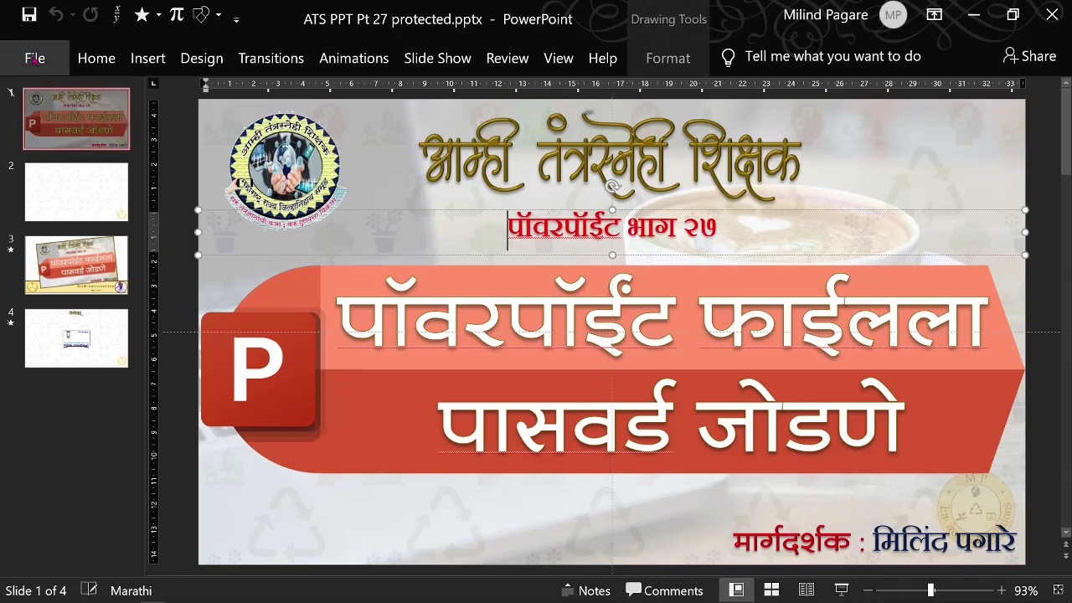
Start a Save As into PPT Karyashala and bring up General Options.
left_click(34, 59)
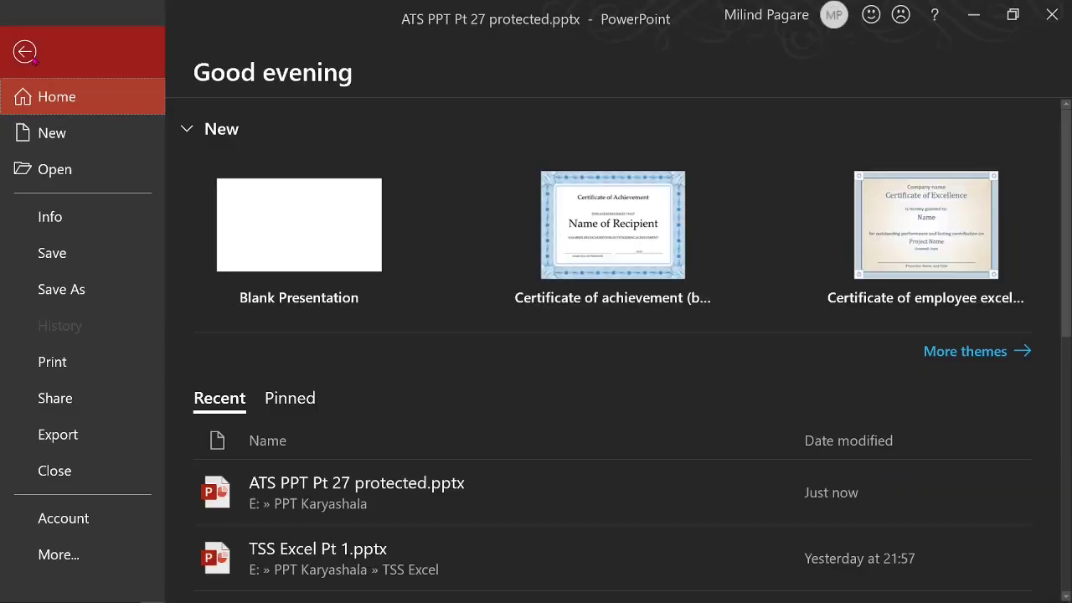
left_click(82, 292)
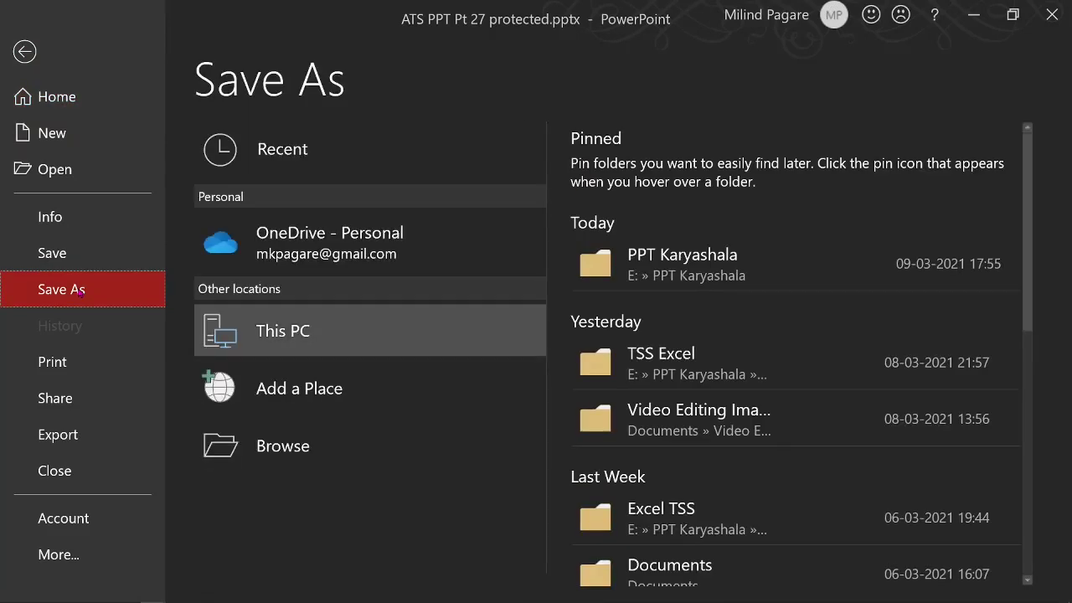
left_click(700, 258)
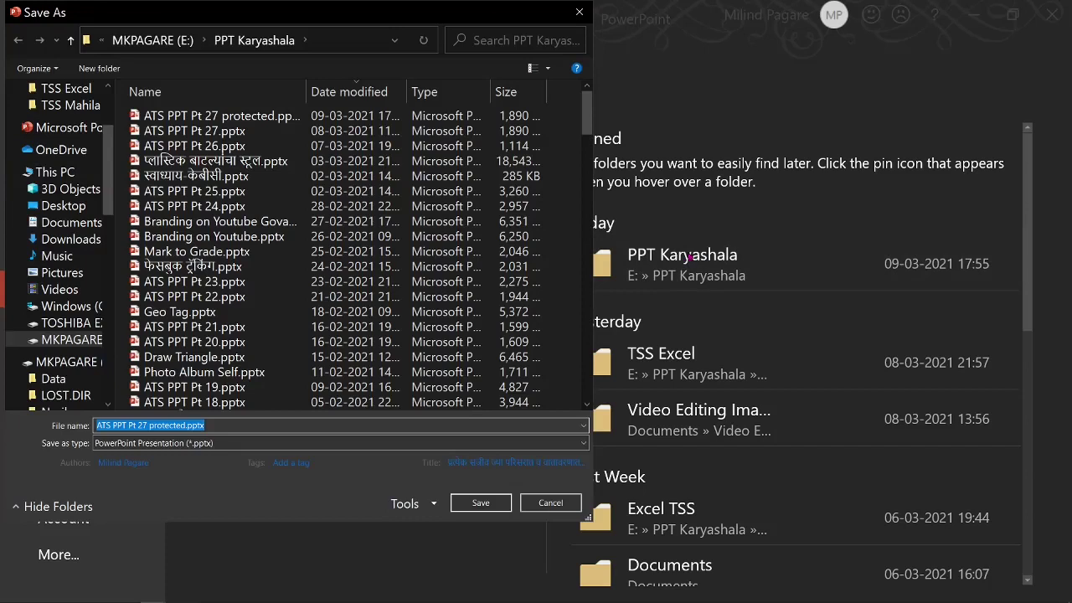
left_click(434, 503)
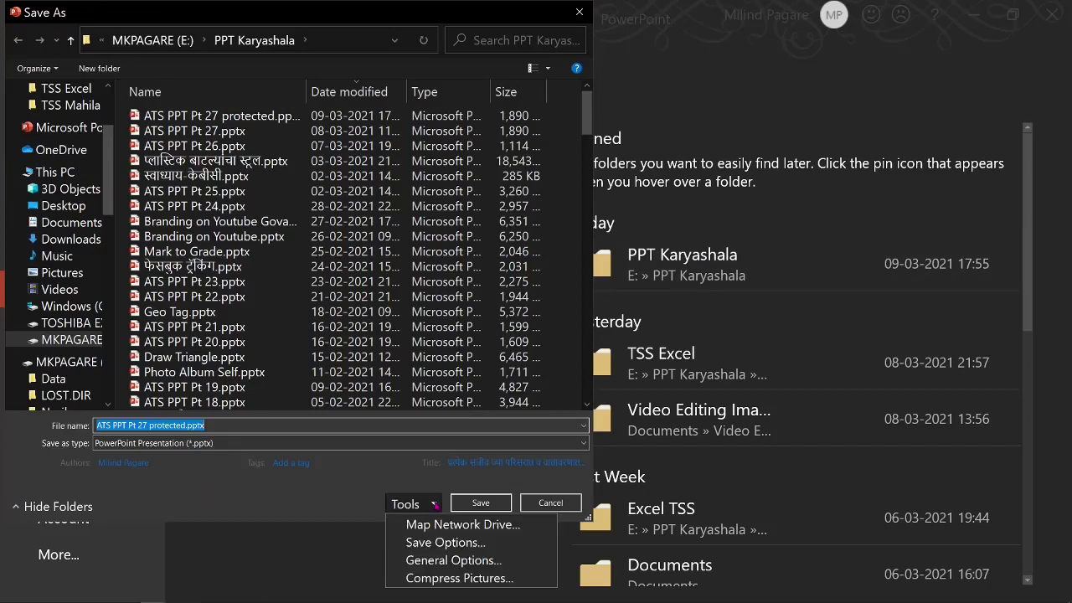
left_click(445, 561)
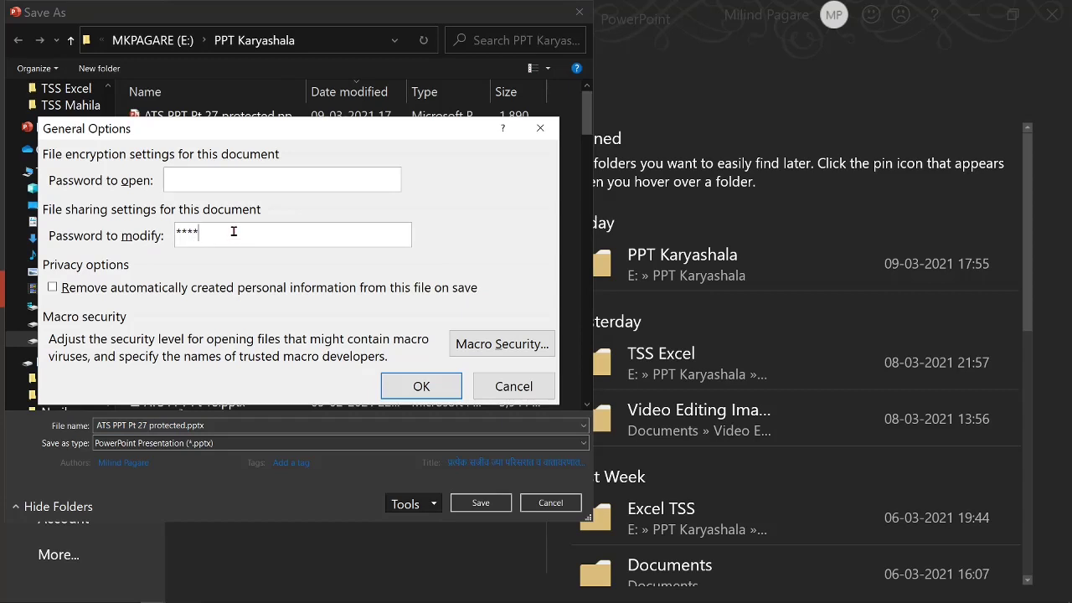
Clear the password to modify and save the copy as ATS PPT Pt 27 unprotected.pptx.
key("BackSpace")
key("BackSpace")
key("BackSpace")
key("BackSpace")
left_click(420, 388)
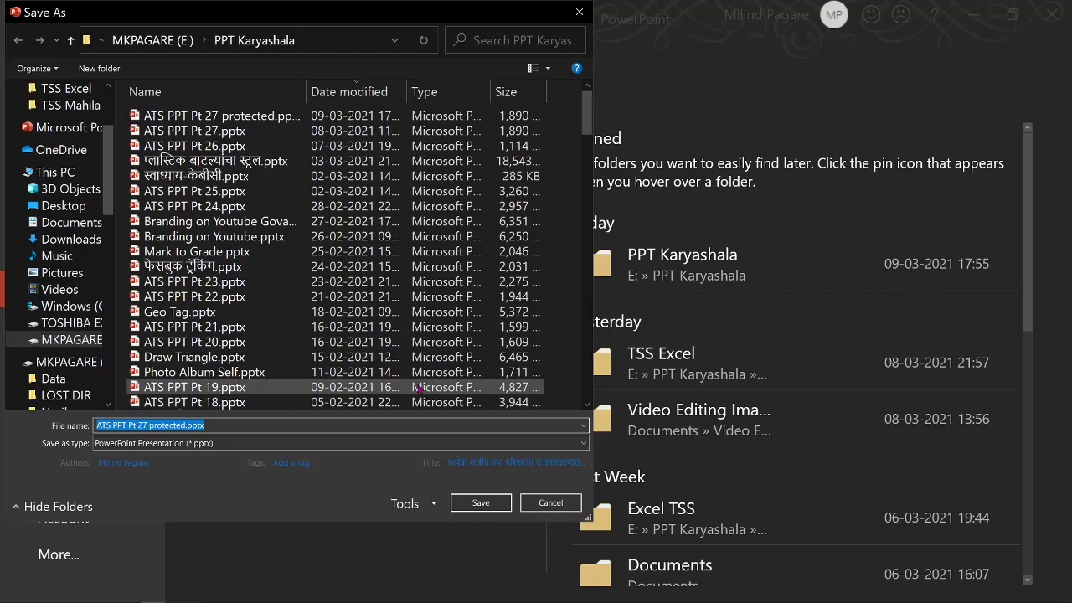
left_click(149, 425)
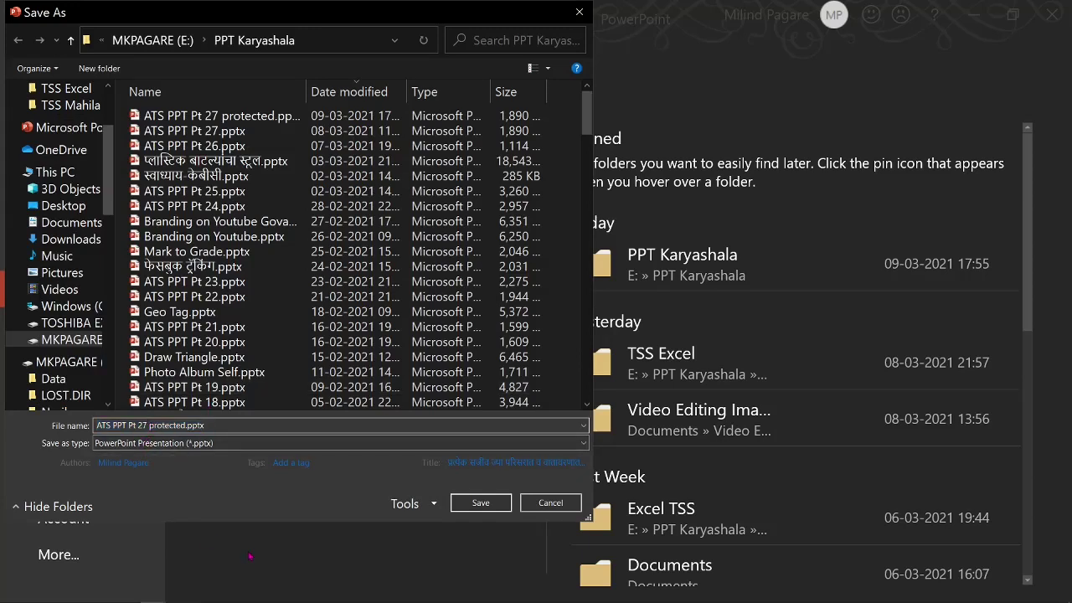
type("u")
type("n")
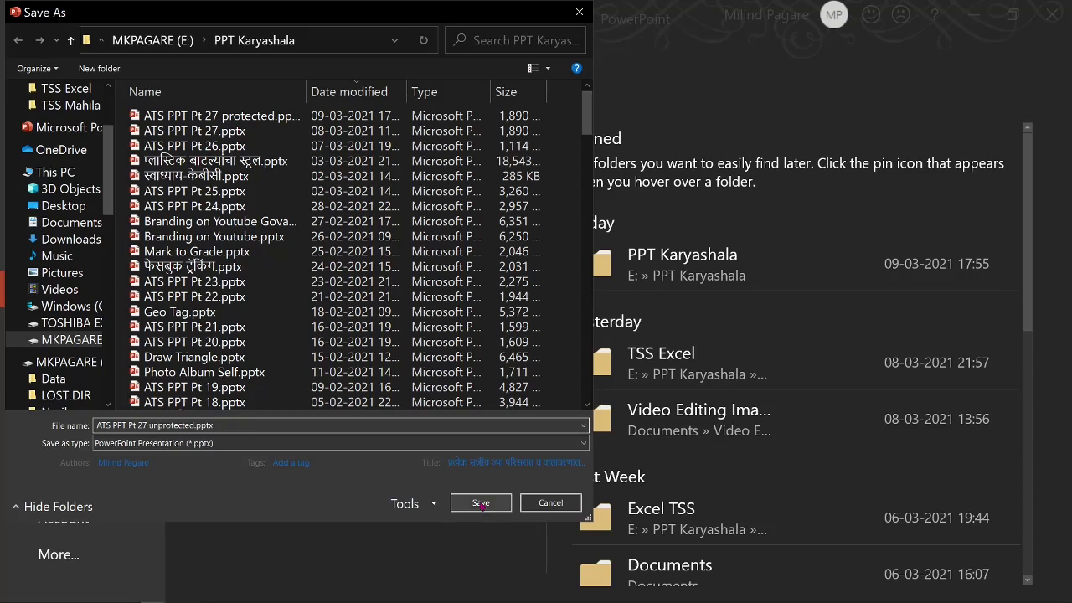
left_click(482, 503)
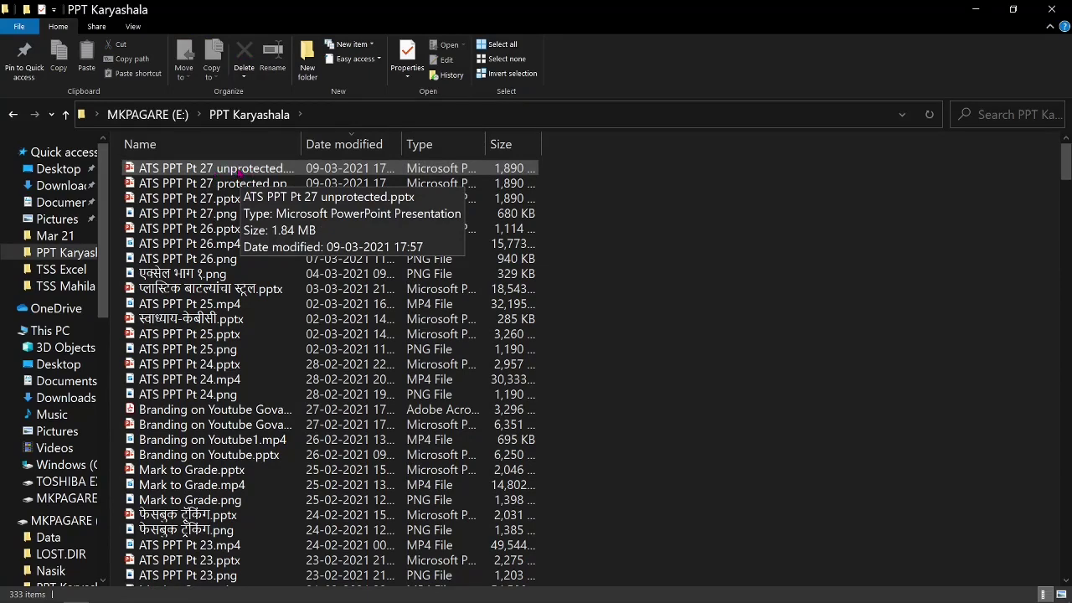
Open ATS PPT Pt 27 unprotected.pptx from File Explorer, with no password prompt.
double_click(238, 173)
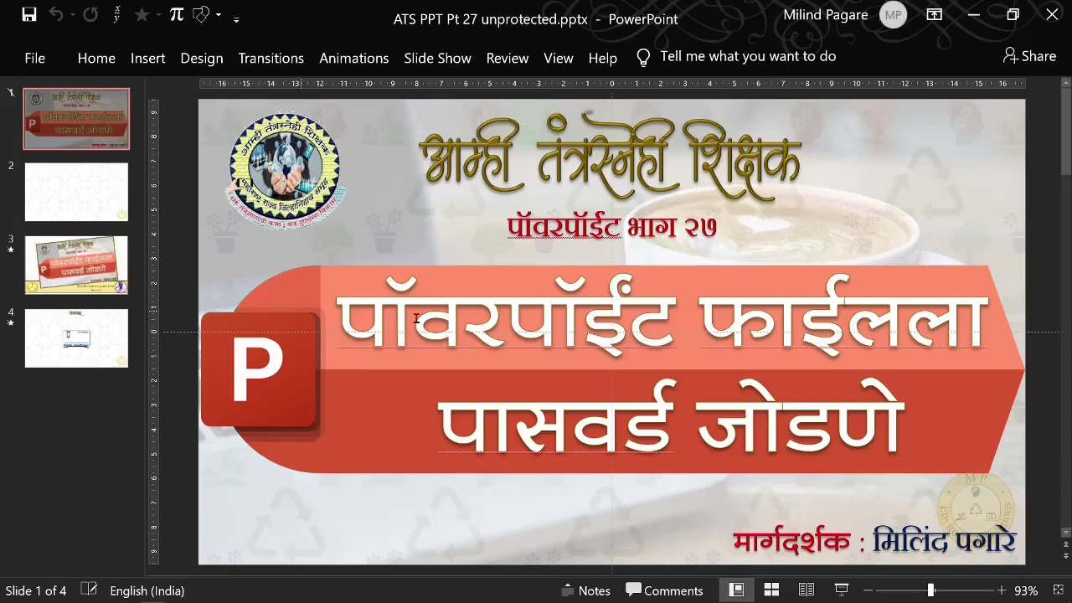